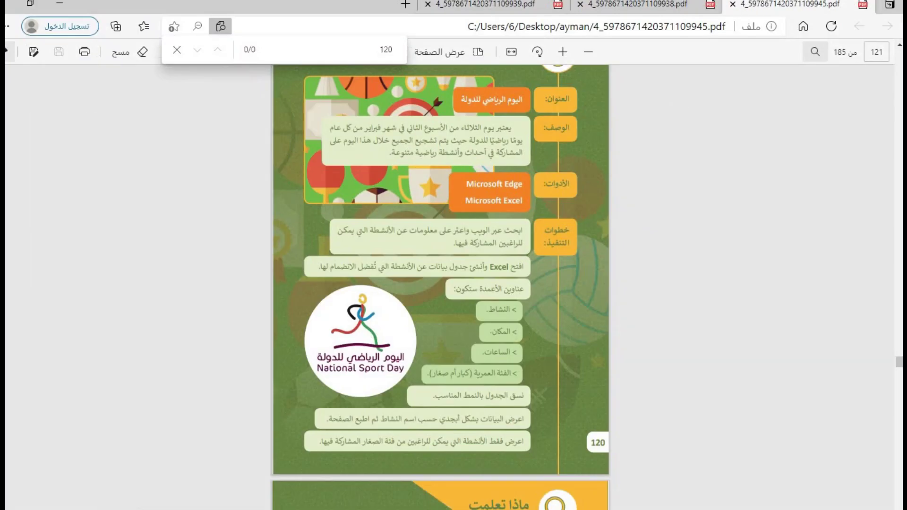
# Step: Switch the sheet to right-to-left and enter the headers اسم النشاط, المكان, الساعات and الفئة العمرية in A1:D1
pyautogui.moveTo(545, 509)
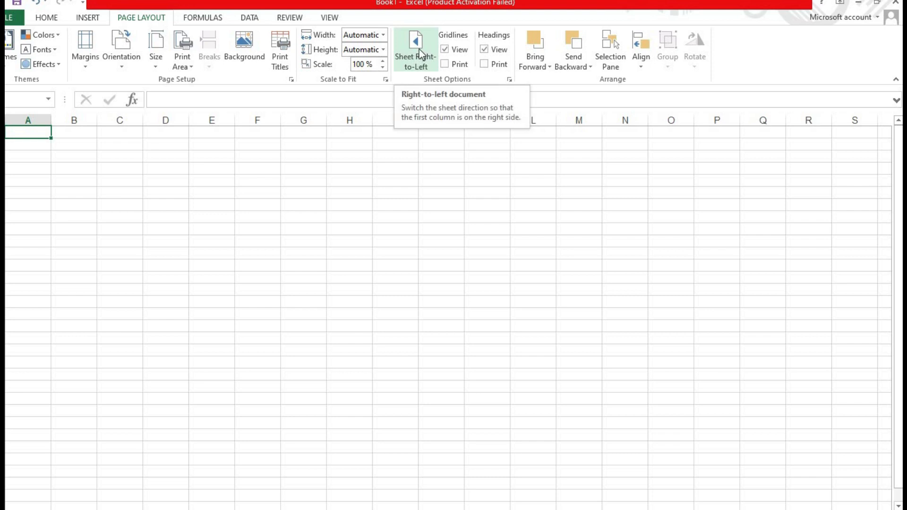
pyautogui.click(419, 49)
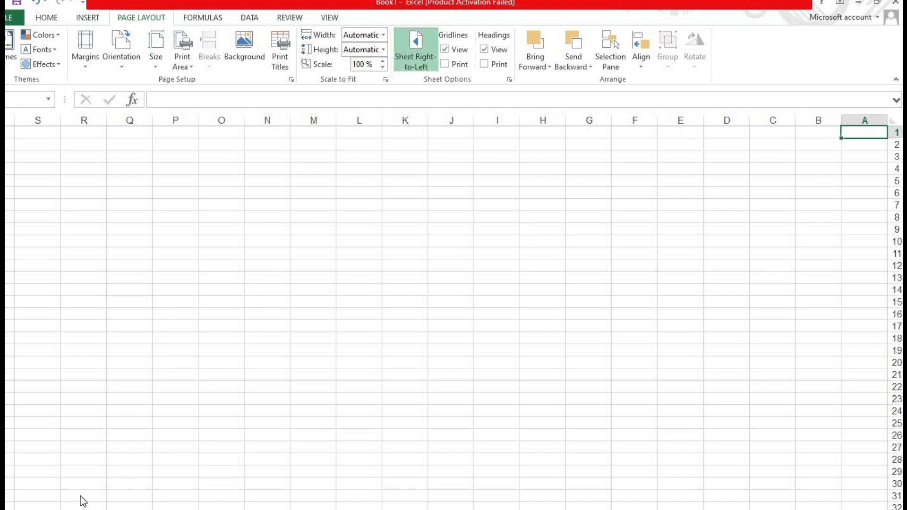
pyautogui.press('super+space')
pyautogui.write('اسم')
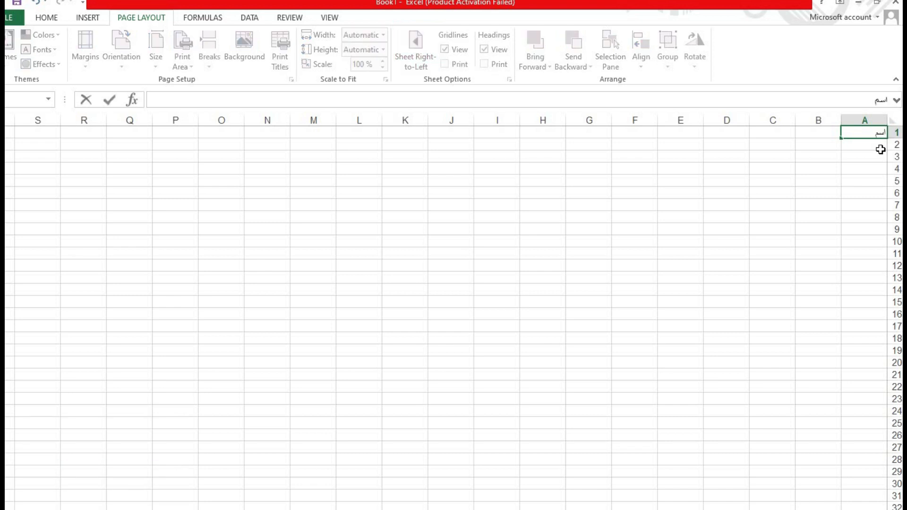
pyautogui.write(' النشاط')
pyautogui.press('Tab')
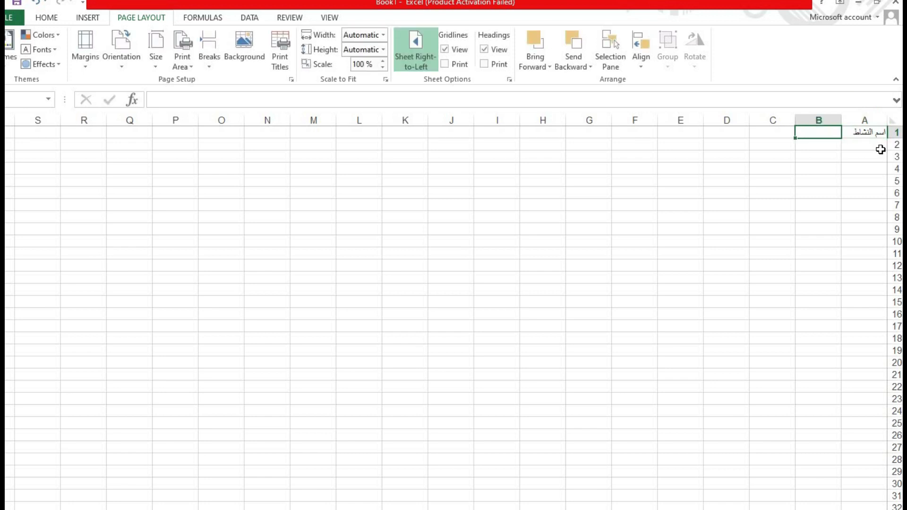
pyautogui.write('المكان')
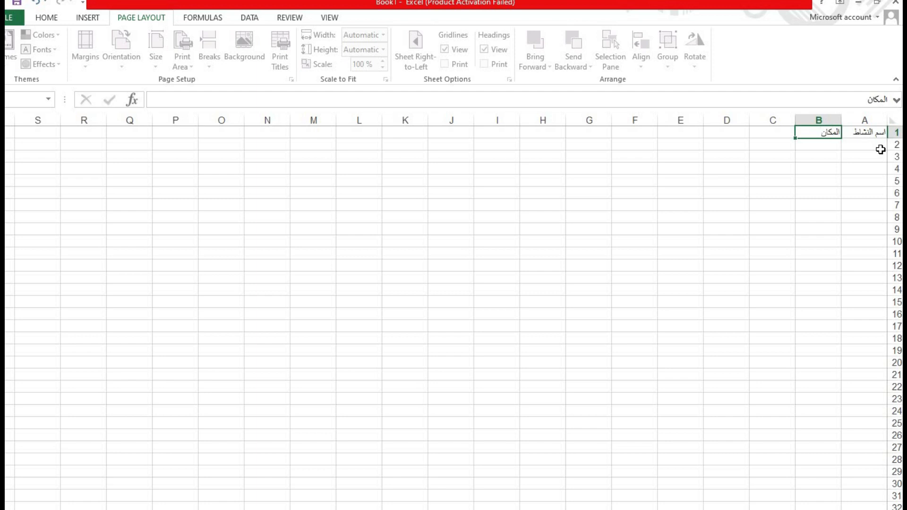
pyautogui.press('Tab')
pyautogui.write('الساعات')
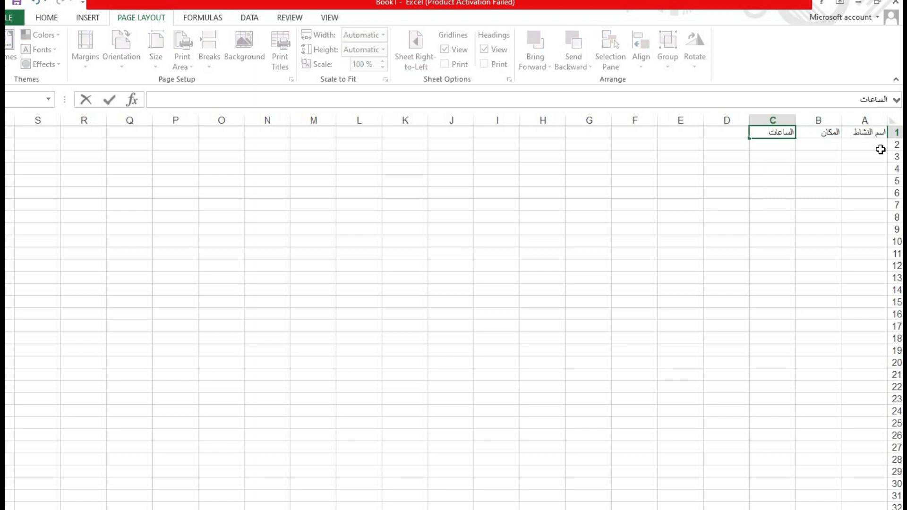
pyautogui.press('Tab')
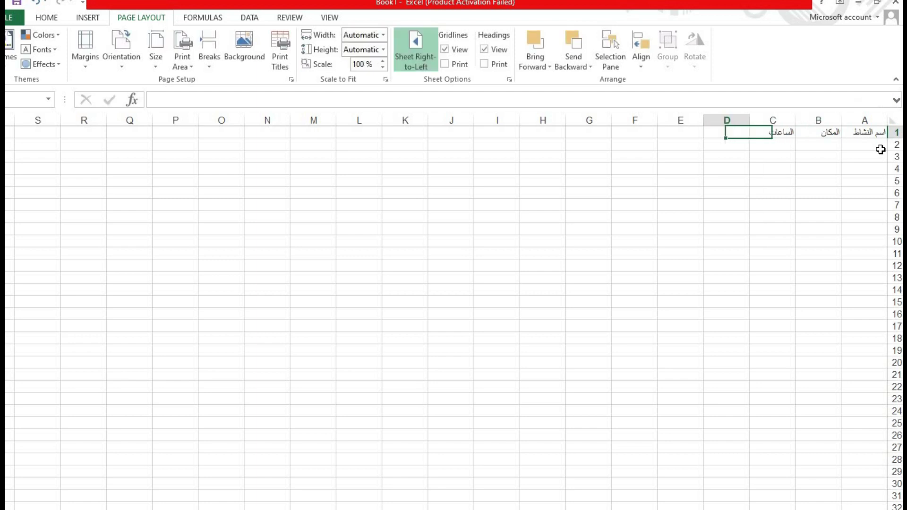
pyautogui.write('الفئة العمرية')
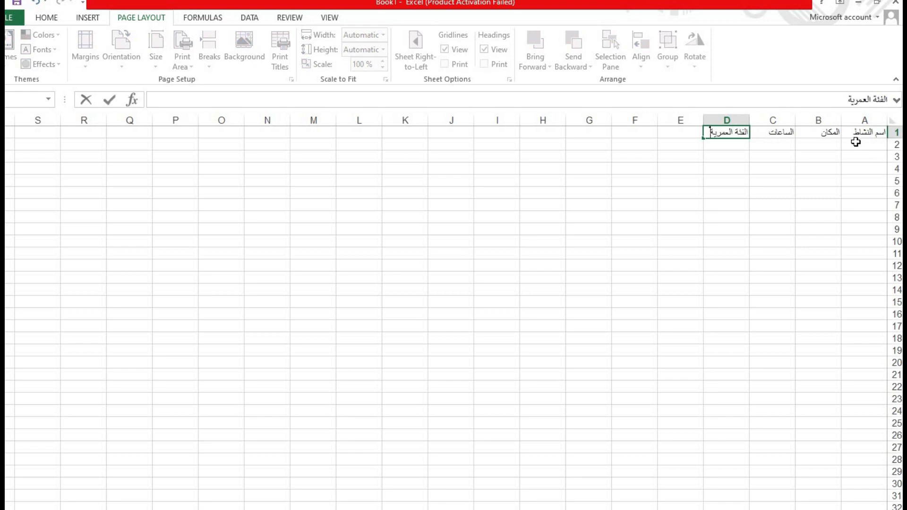
# Step: List the activities جري, السباحة and ركوب الخيل under the activity name header in A2:A4
pyautogui.click(854, 141)
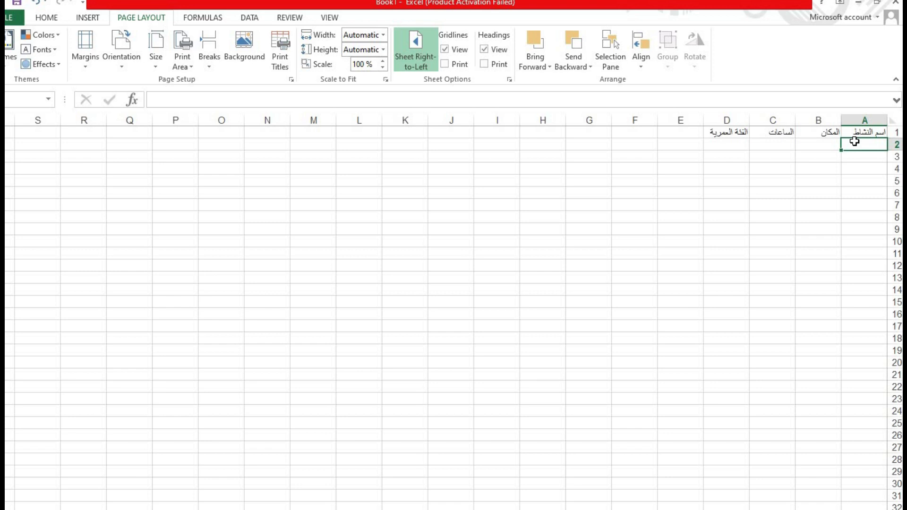
pyautogui.write('جري')
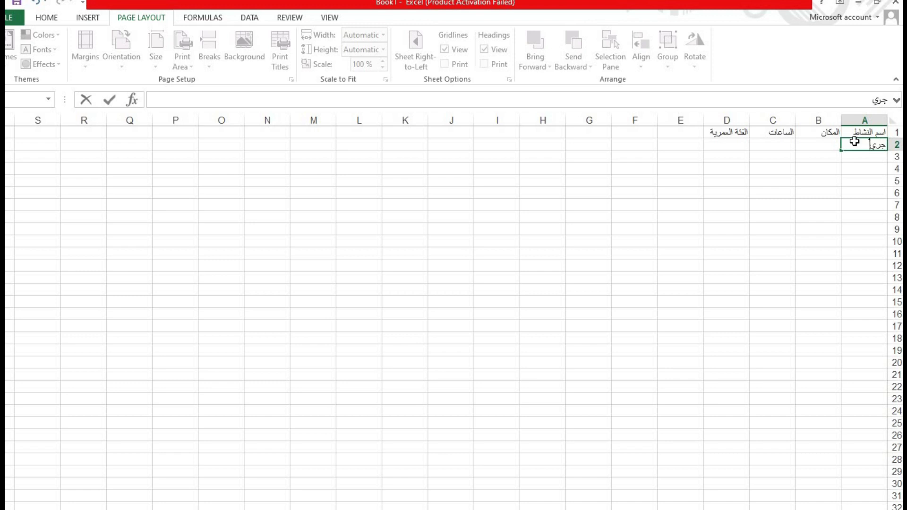
pyautogui.press('Return')
pyautogui.write('السباحة')
pyautogui.press('Return')
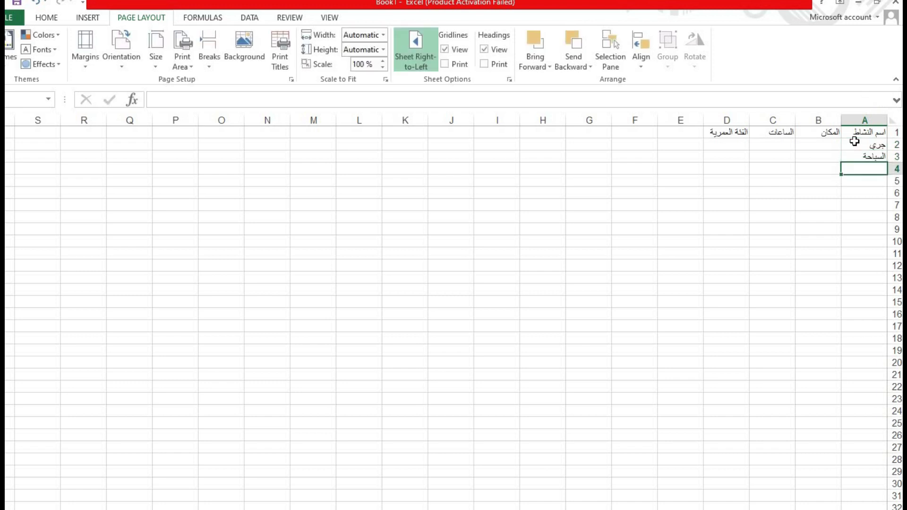
pyautogui.write('ركوب الخيل')
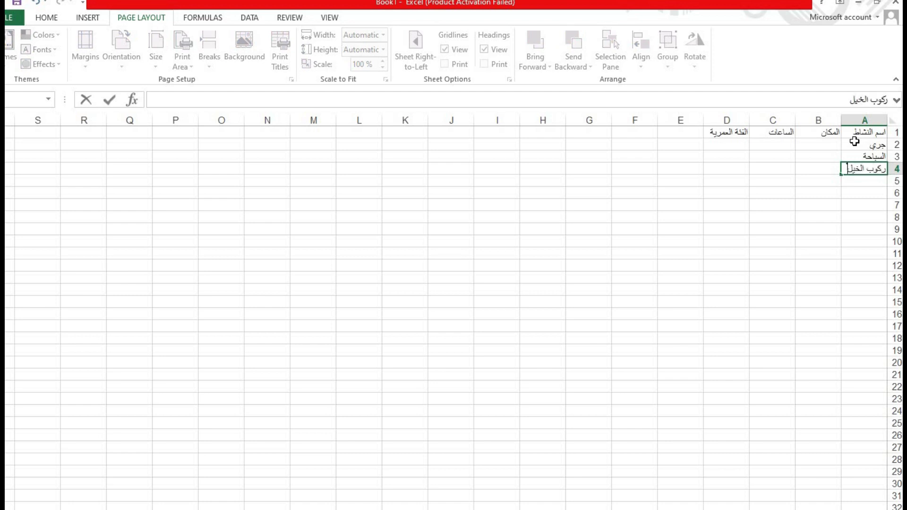
# Step: Fill the place column, B2:B4, with اسباير, نادي العربي and الفروسية
pyautogui.click(818, 142)
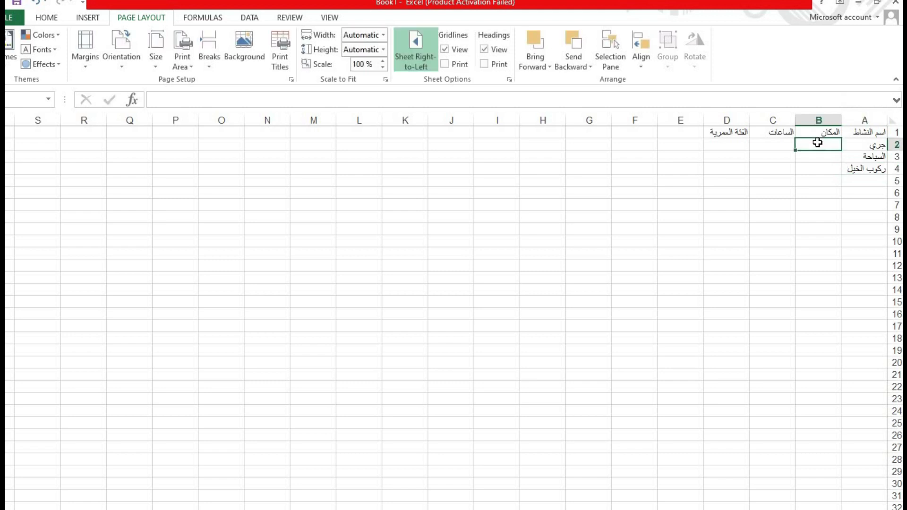
pyautogui.write('اسباير')
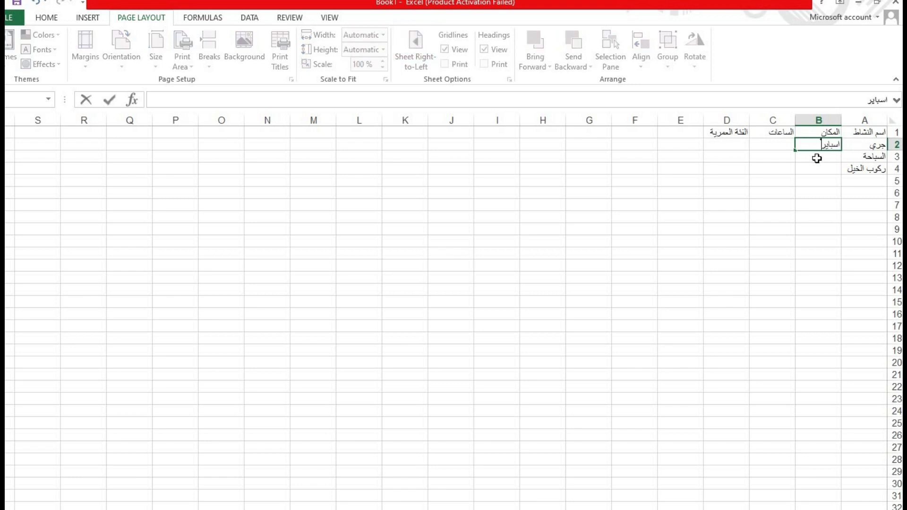
pyautogui.click(817, 158)
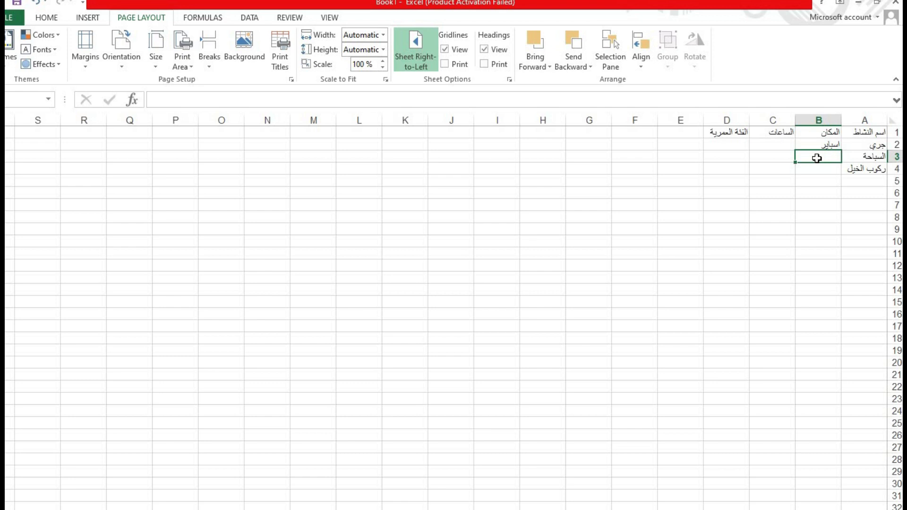
pyautogui.write('نادي العربي')
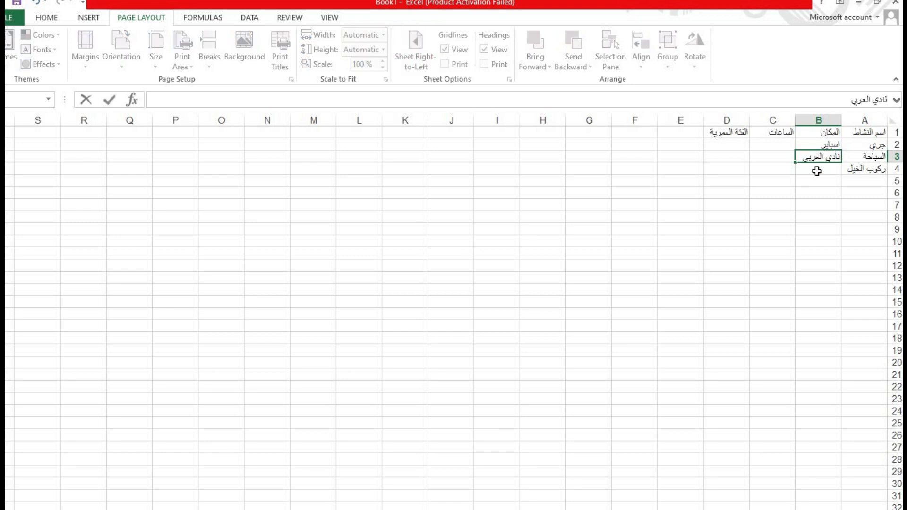
pyautogui.press('Return')
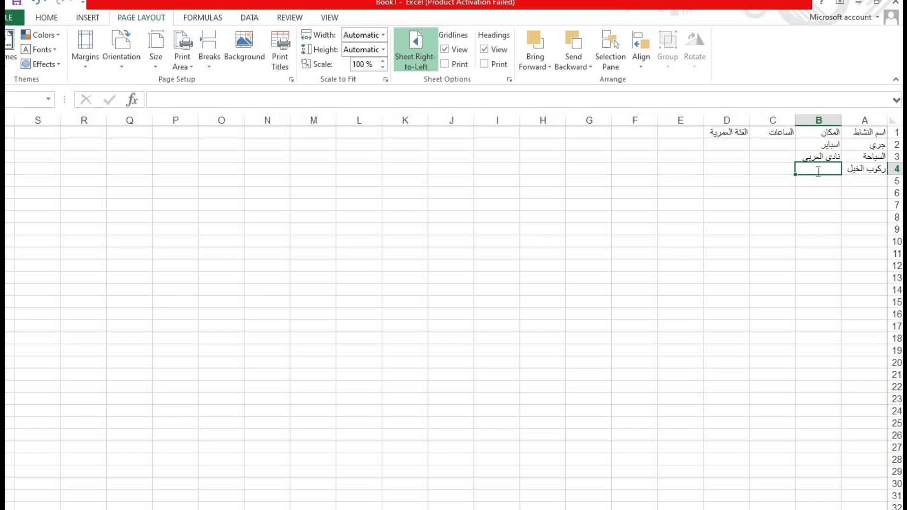
pyautogui.doubleClick(819, 171)
pyautogui.write('الفروسية')
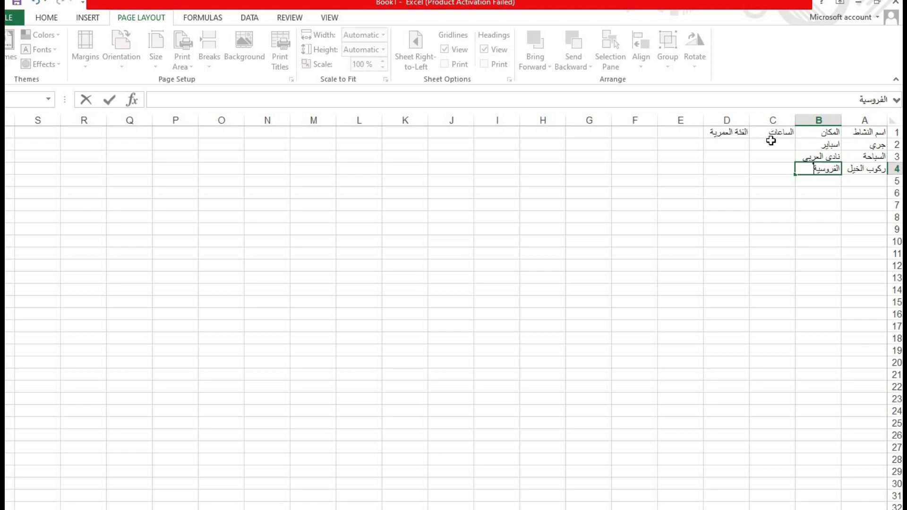
# Step: Enter the hours 4, 5 and 8 for the three activities in C2:C4
pyautogui.click(771, 143)
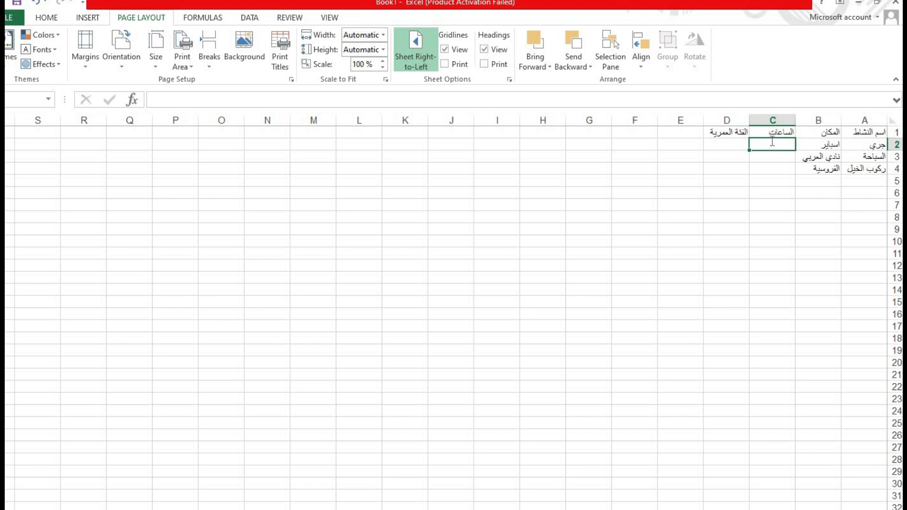
pyautogui.write('4')
pyautogui.press('Return')
pyautogui.write('5')
pyautogui.press('Return')
pyautogui.write('8')
pyautogui.press('Return')
# Step: Fill the age group column, D2:D4, with صغار, صغار and كبار
pyautogui.click(736, 146)
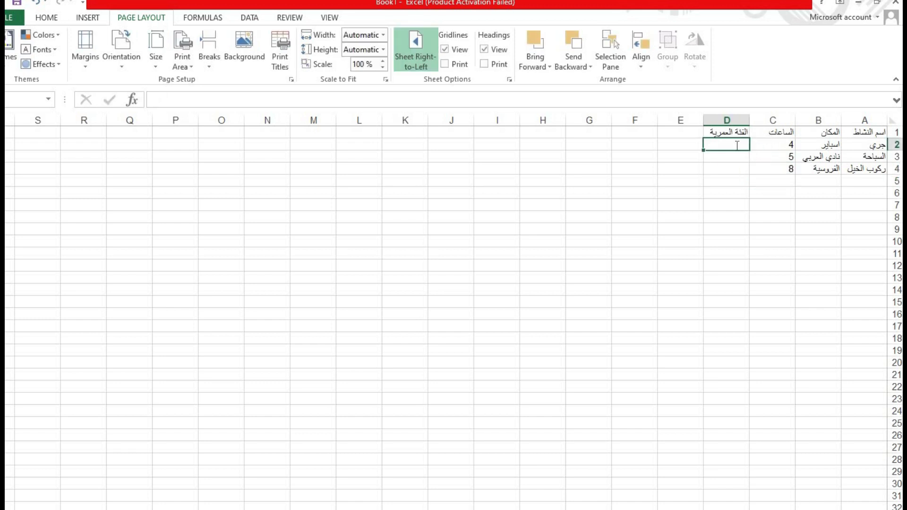
pyautogui.write('صغار')
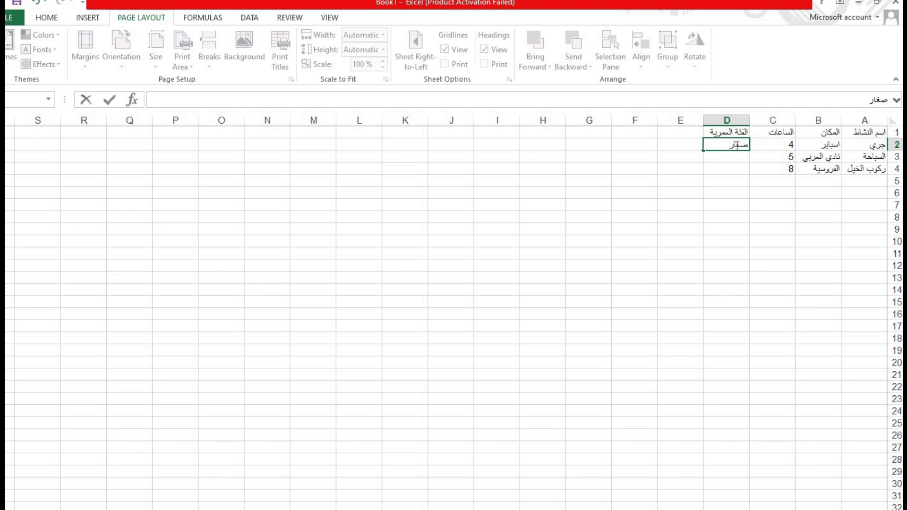
pyautogui.press('Return')
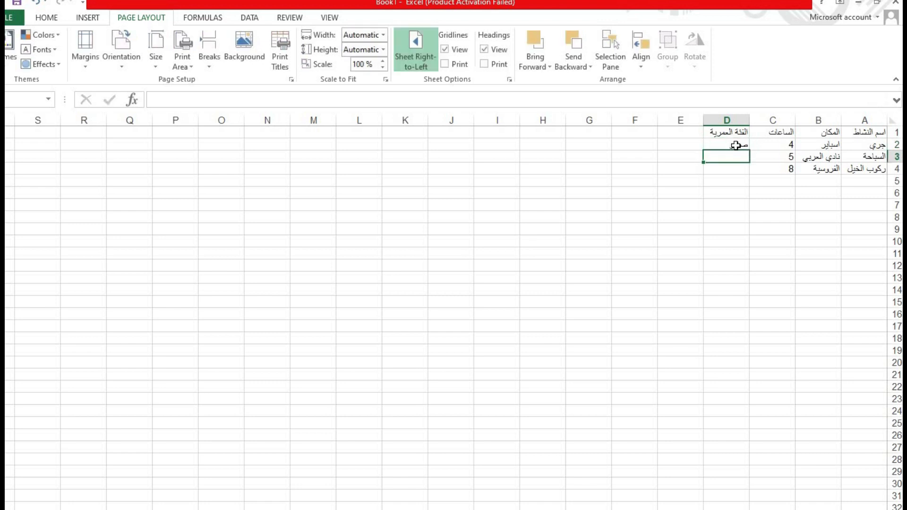
pyautogui.write('صغار')
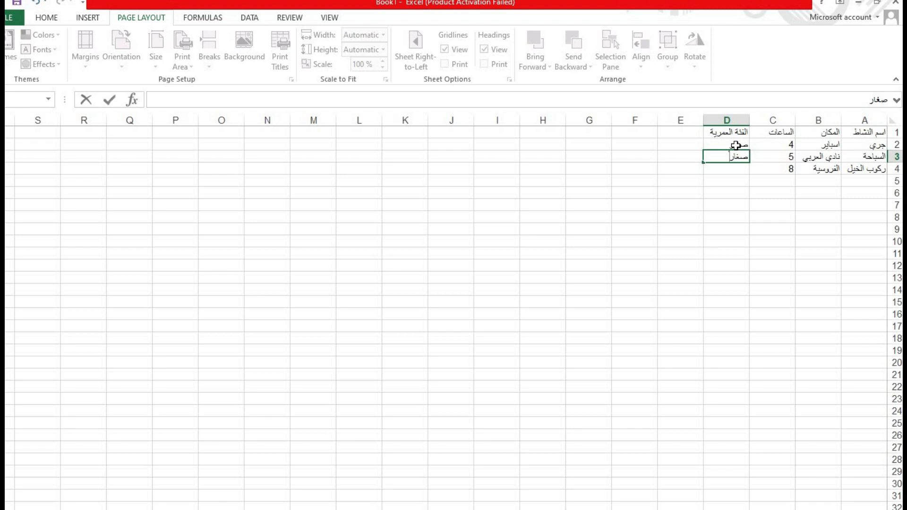
pyautogui.press('Return')
pyautogui.write('كبار')
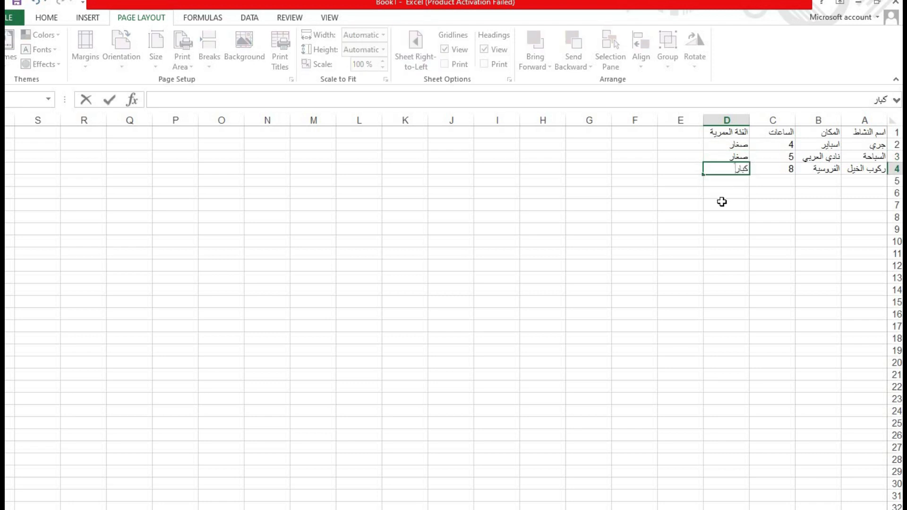
pyautogui.click(728, 225)
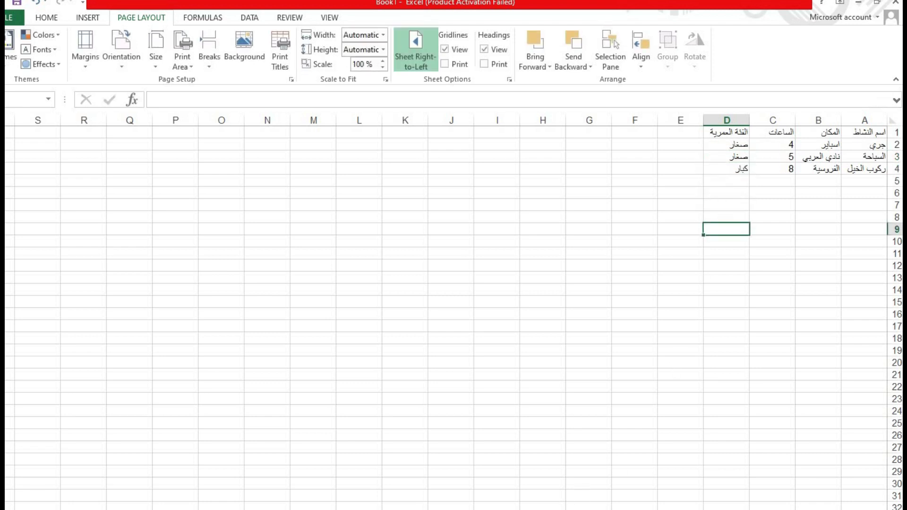
# Step: Format the range A1:D4 as a table with headers, using the green style in the first row of Medium styles
pyautogui.hotkey('alt', 'Tab')
pyautogui.moveTo(846, 136); pyautogui.dragTo(742, 174)
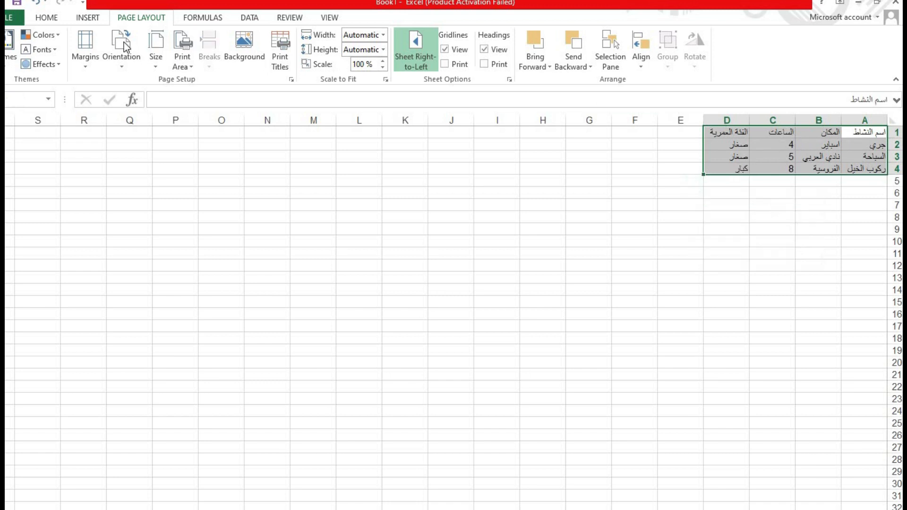
pyautogui.click(55, 18)
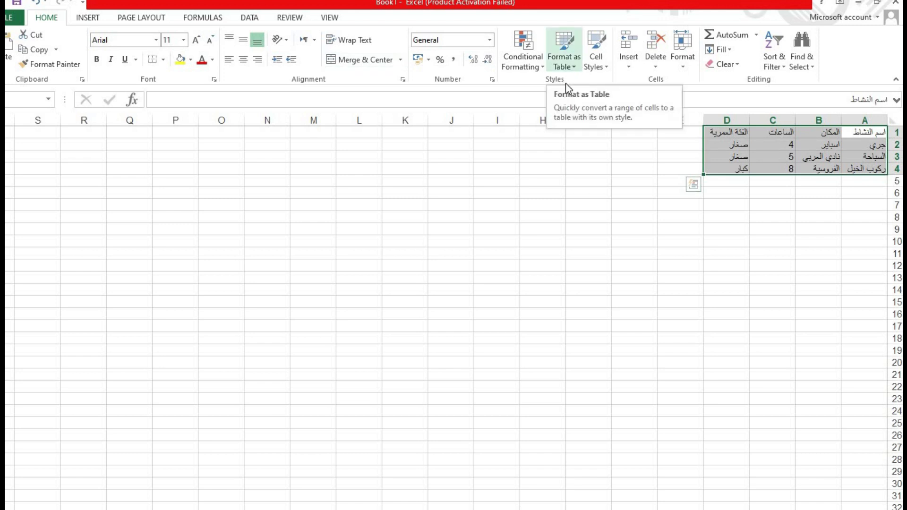
pyautogui.click(575, 68)
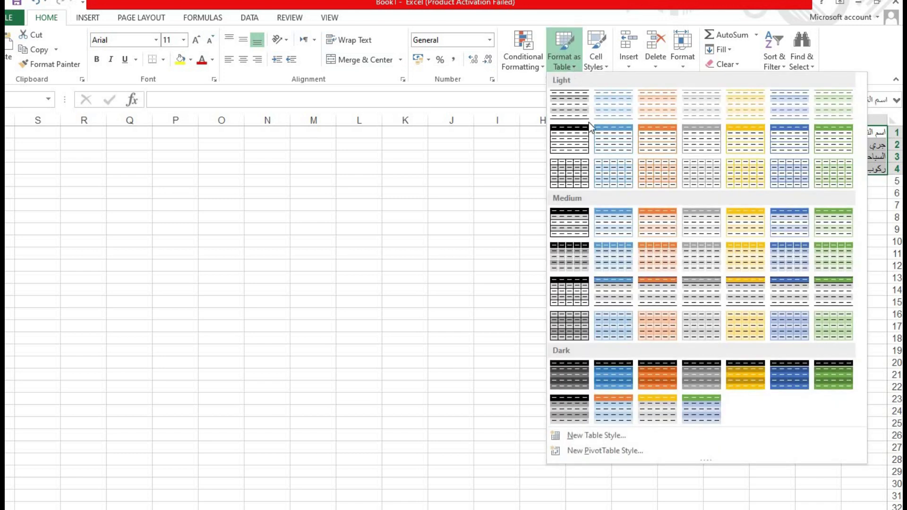
pyautogui.click(834, 225)
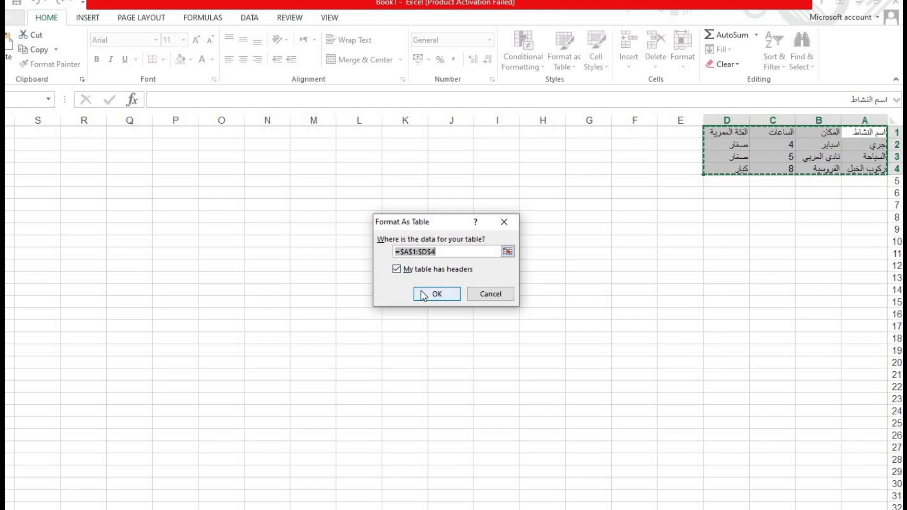
pyautogui.click(452, 294)
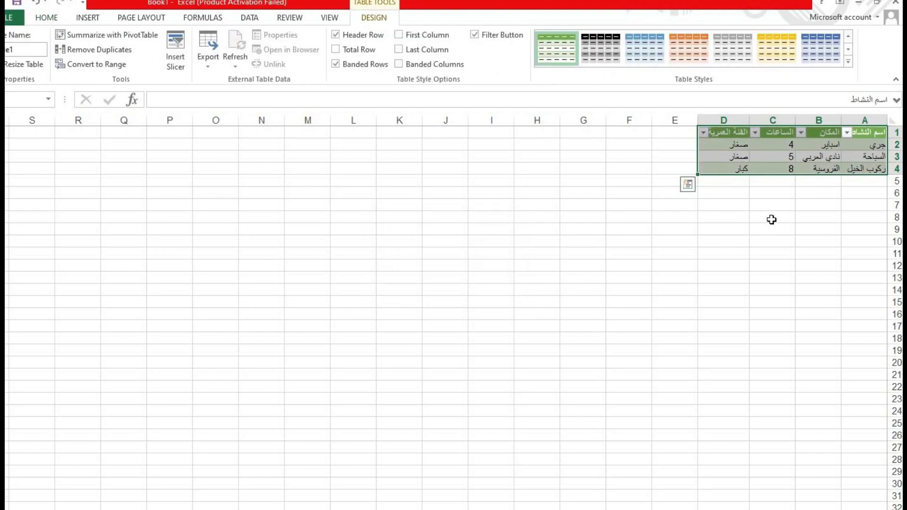
# Step: Examine the sort and filter options of the table's header columns and check the exercise instructions
pyautogui.click(703, 132)
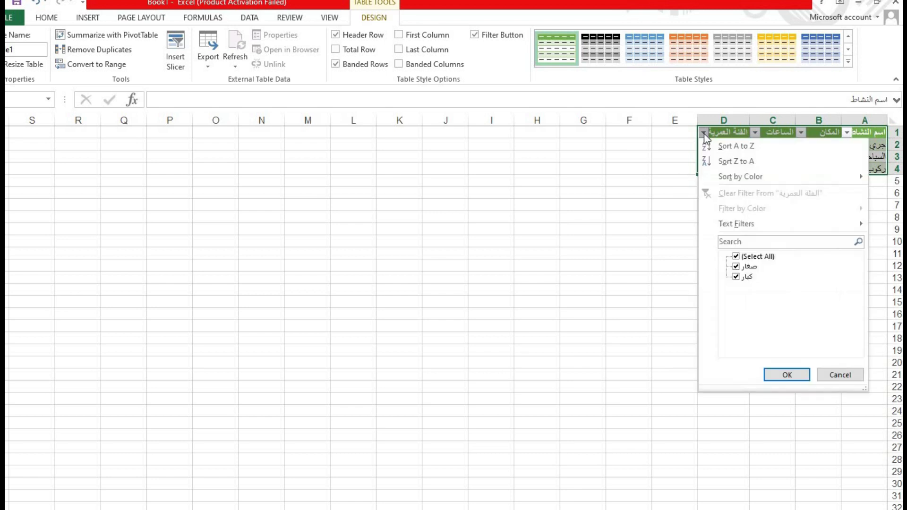
pyautogui.click(756, 138)
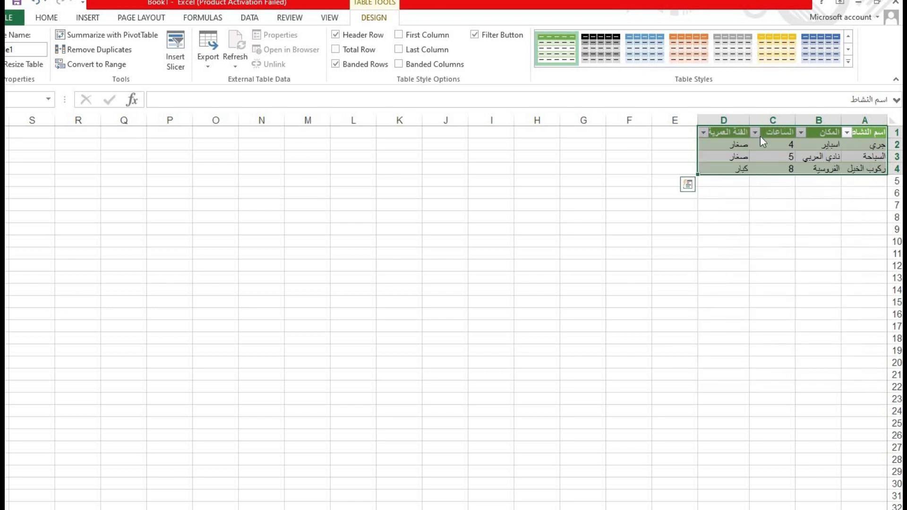
pyautogui.click(802, 133)
pyautogui.click(800, 133)
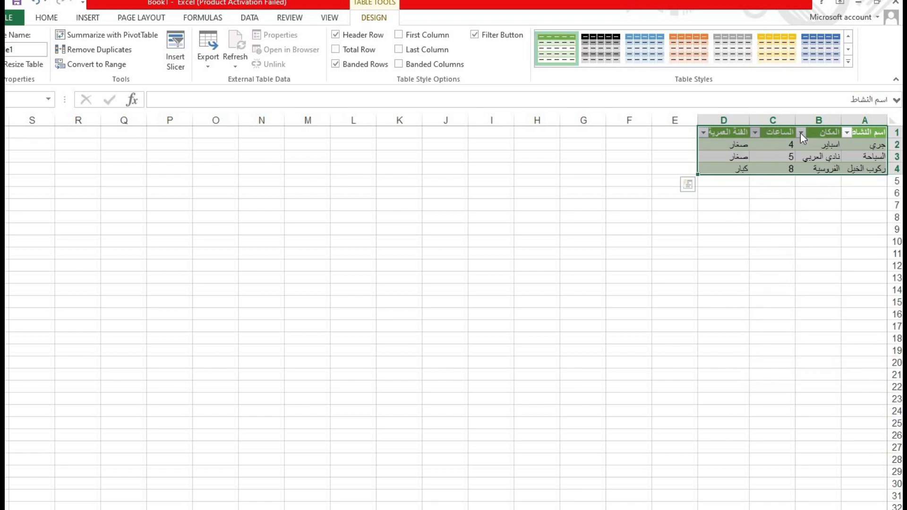
pyautogui.click(847, 134)
pyautogui.click(848, 134)
pyautogui.hotkey('alt', 'Tab')
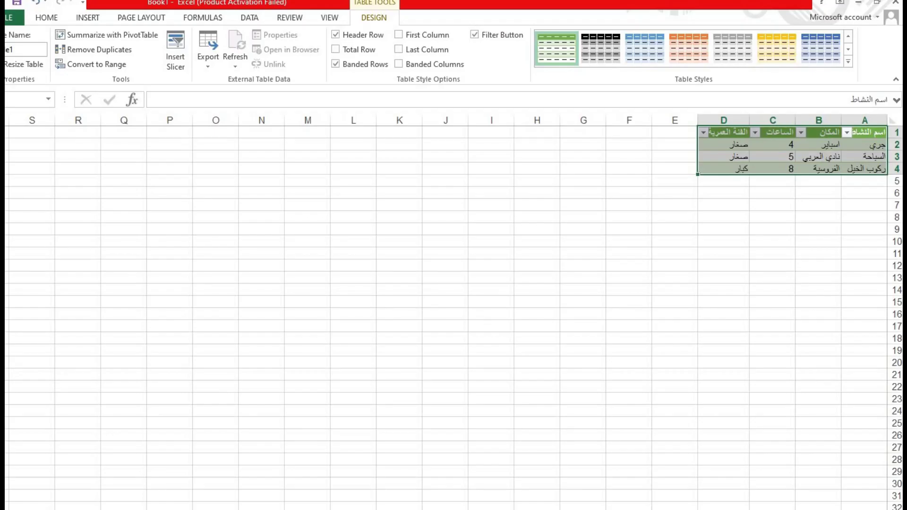
pyautogui.click(334, 477)
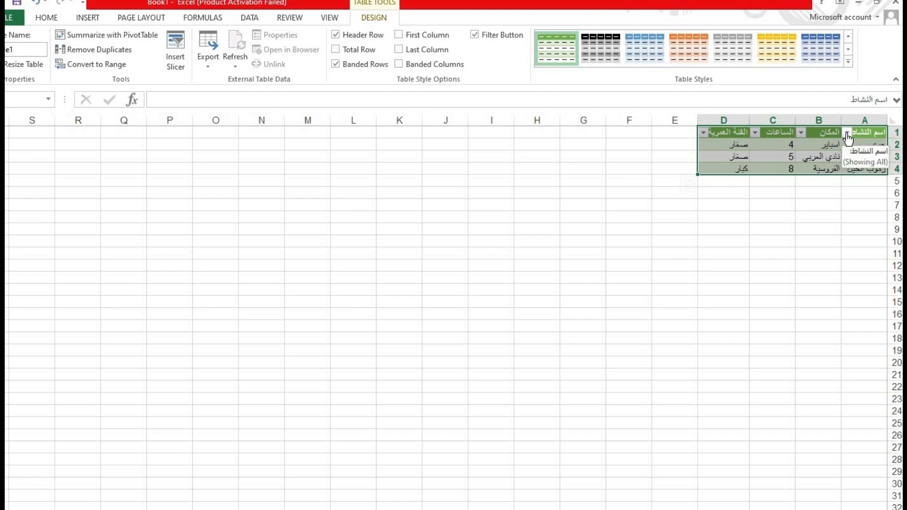
# Step: Sort the table by the activity name column from A to Z, and reverse the order to Z to A
pyautogui.click(847, 132)
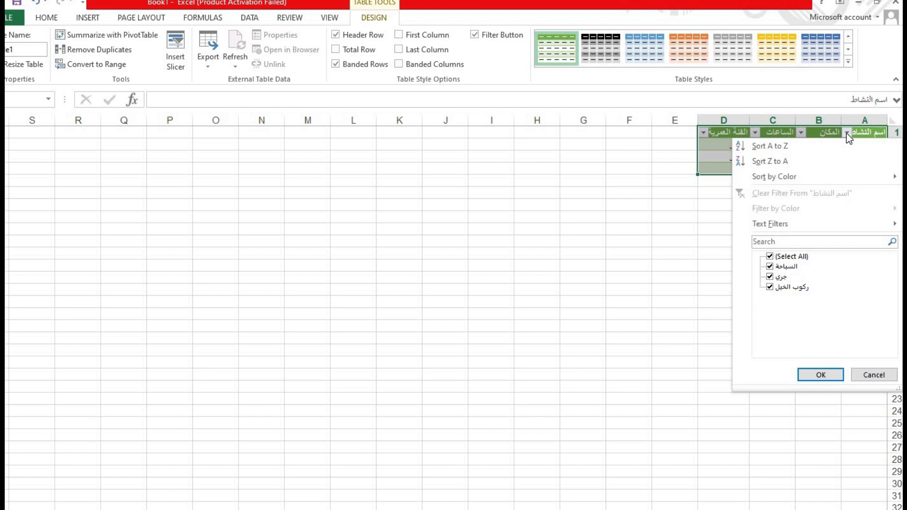
pyautogui.click(790, 149)
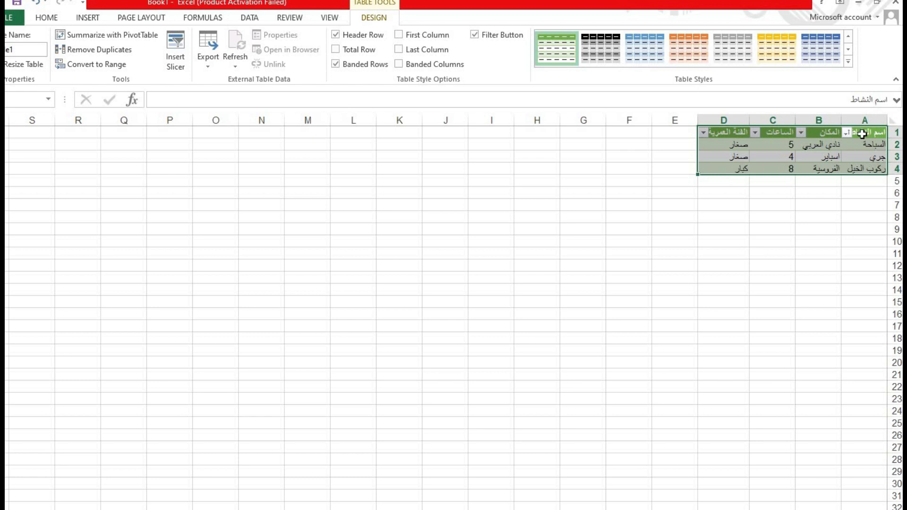
pyautogui.click(846, 132)
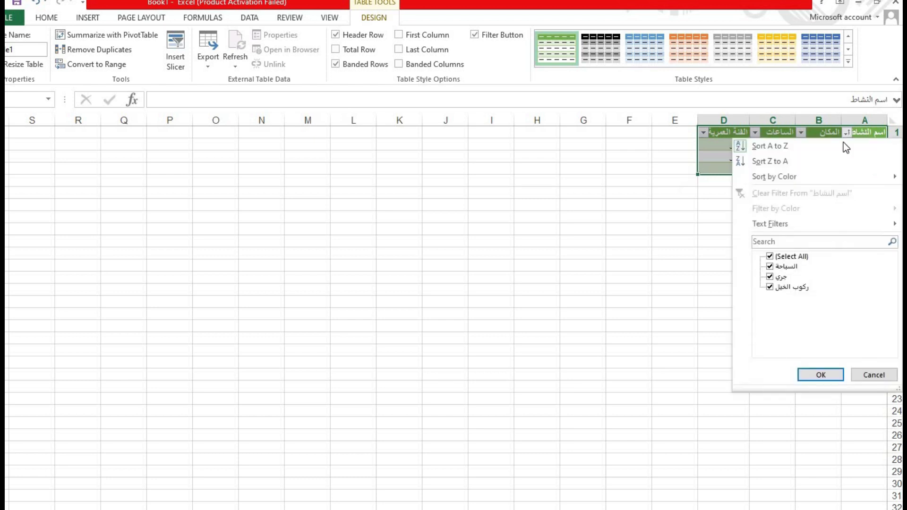
pyautogui.click(787, 164)
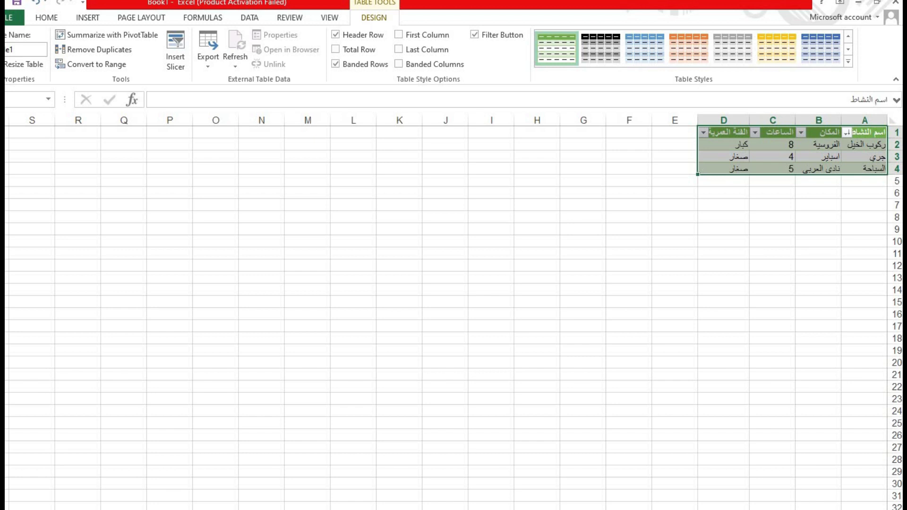
# Step: Review the print preview of the active sheet and recheck the exercise instructions in the PDF
pyautogui.click(10, 19)
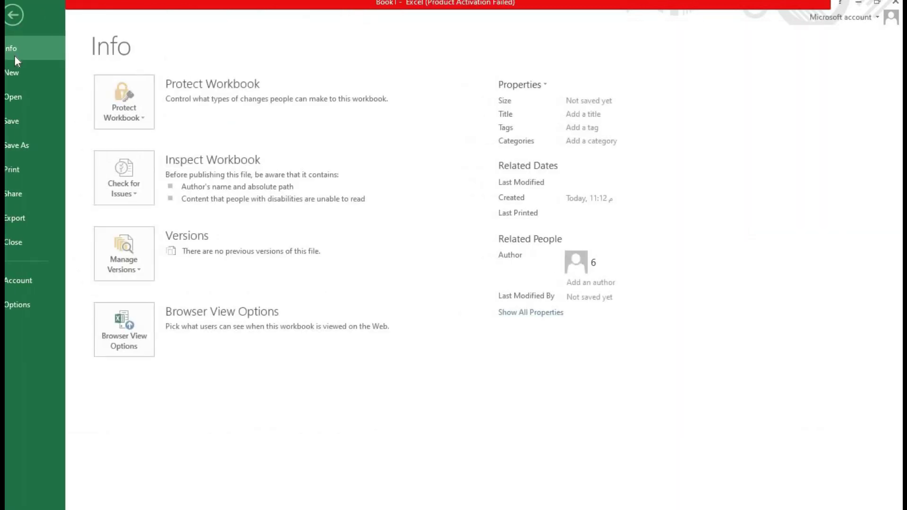
pyautogui.click(38, 169)
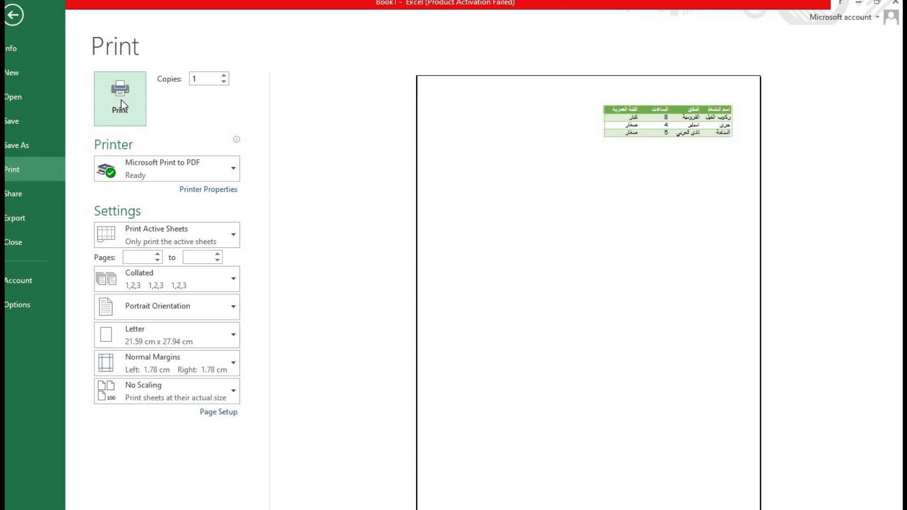
pyautogui.click(21, 18)
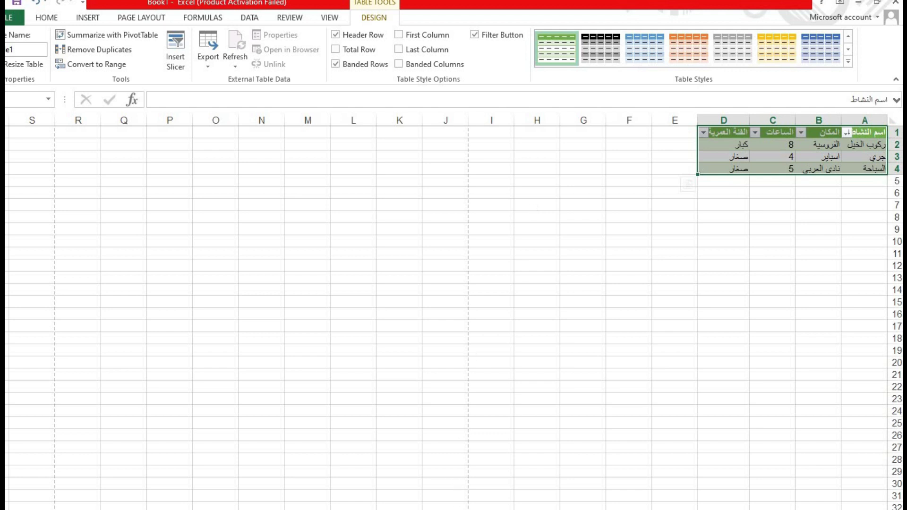
pyautogui.hotkey('alt', 'Tab')
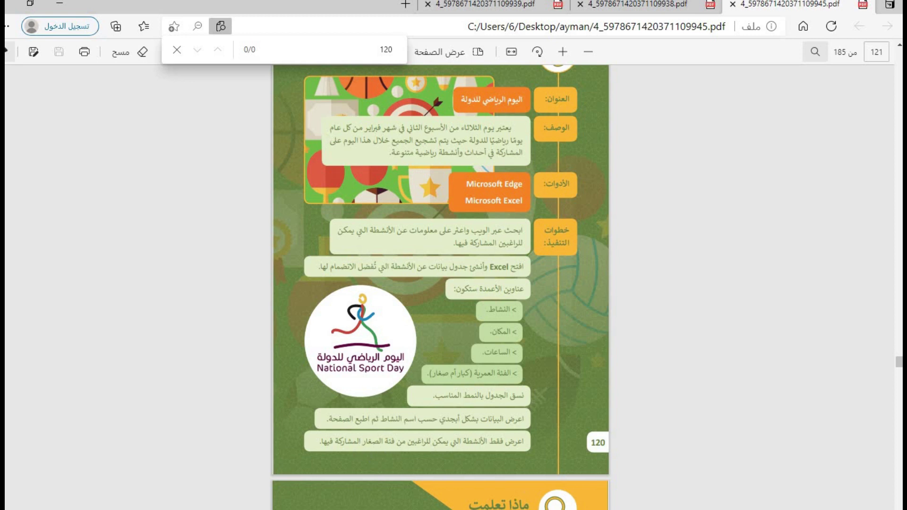
pyautogui.hotkey('alt', 'Tab')
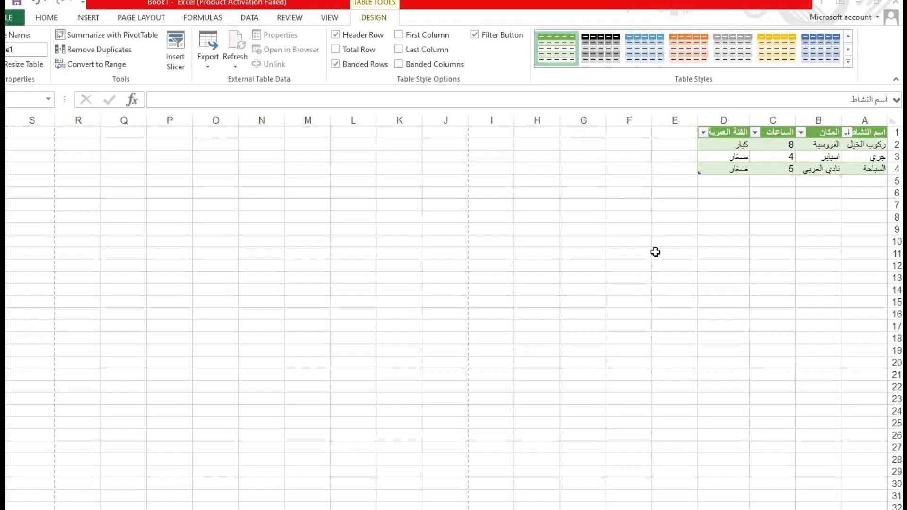
# Step: Filter the age group column to exclude كبار and show only the صغار activities
pyautogui.click(704, 132)
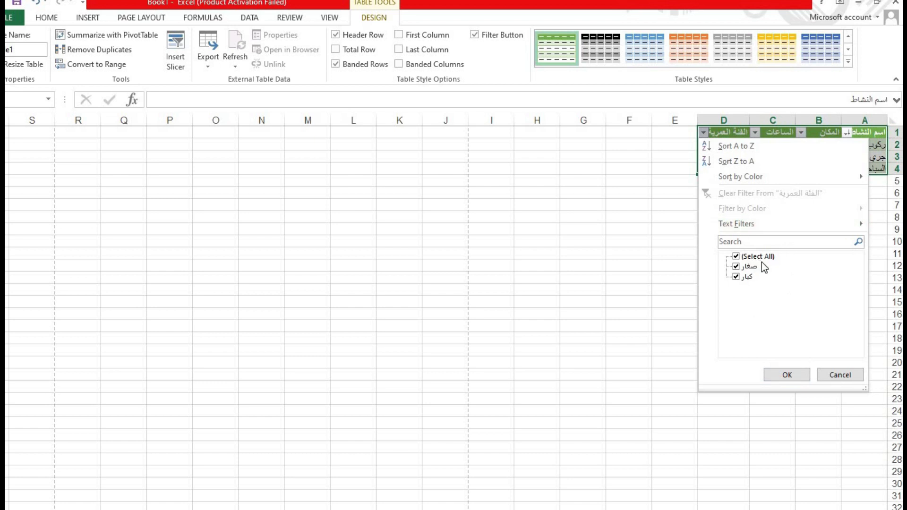
pyautogui.click(736, 278)
pyautogui.click(788, 376)
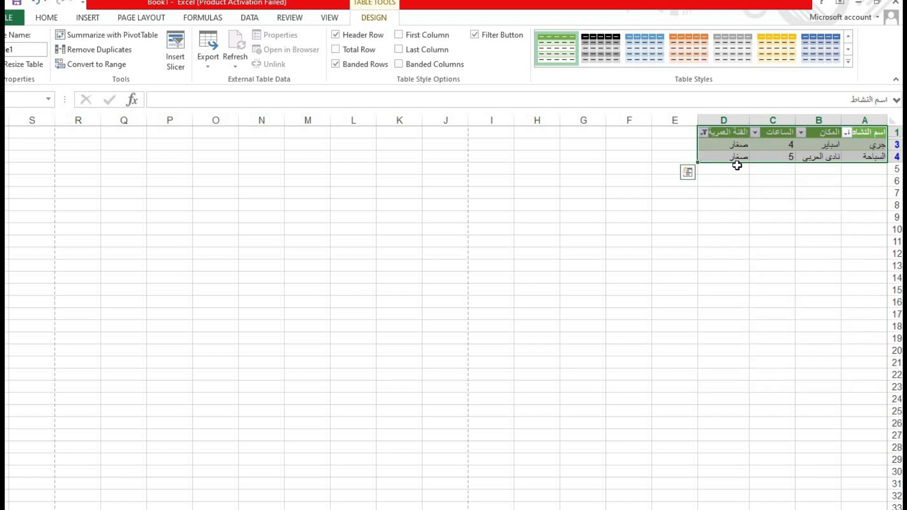
# Step: Include كبار in the age group filter again to show every activity
pyautogui.click(704, 133)
pyautogui.click(737, 278)
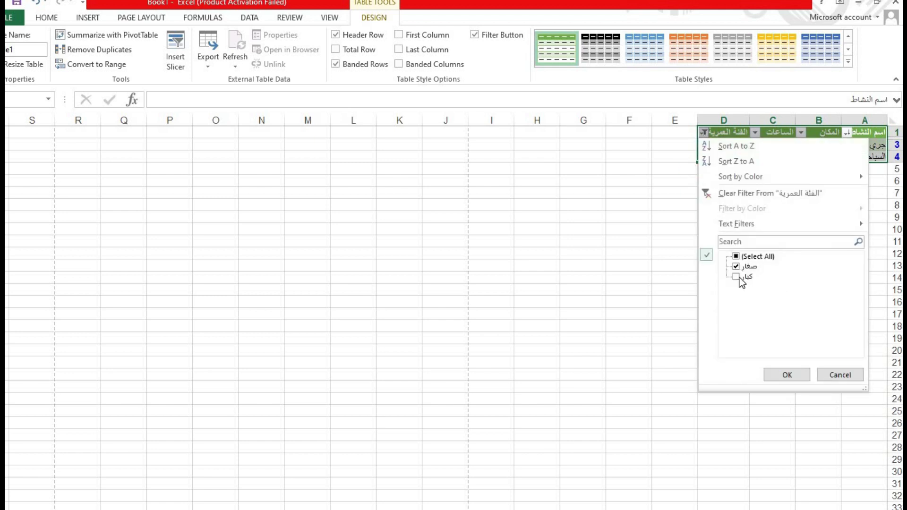
pyautogui.click(788, 375)
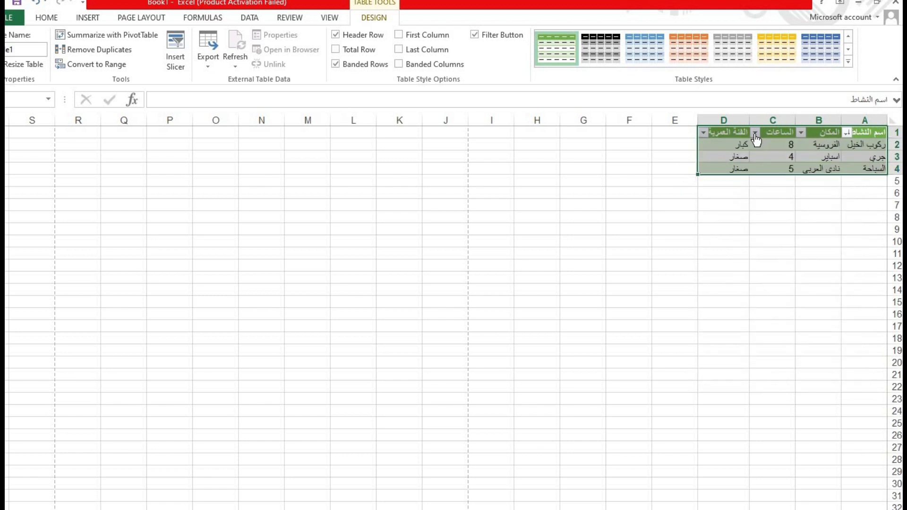
# Step: Reapply the age group filter with كبار deselected, keeping only صغار
pyautogui.click(704, 133)
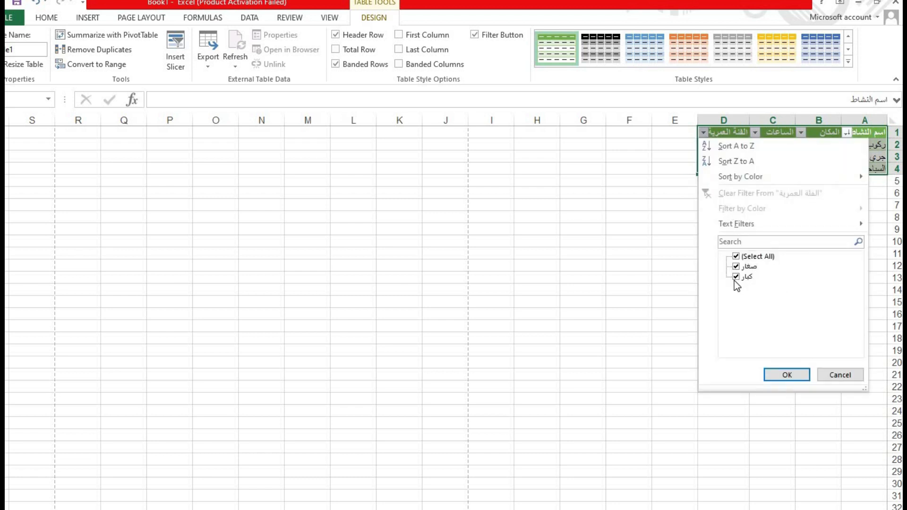
pyautogui.click(788, 375)
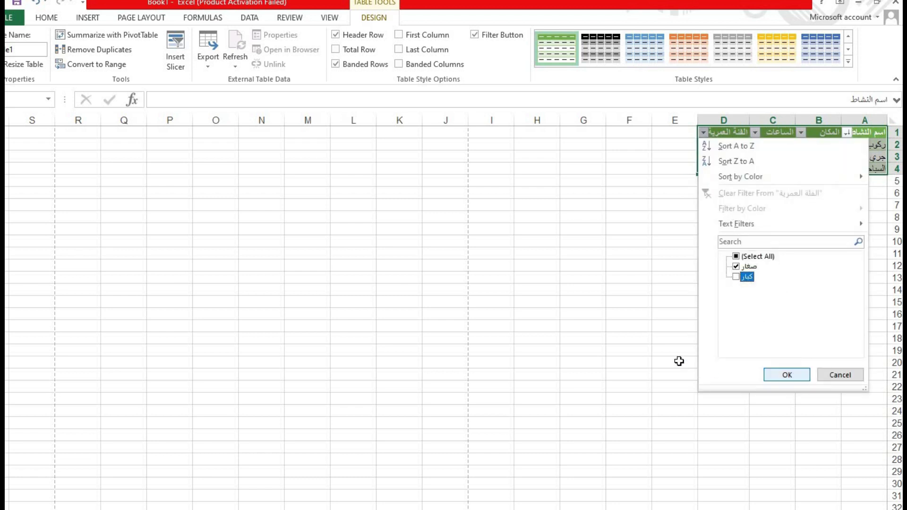